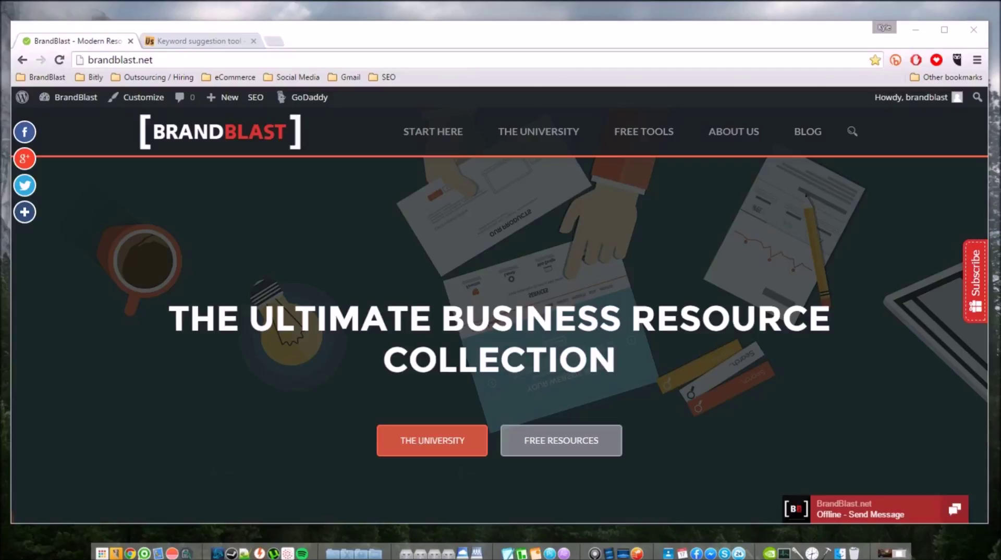
Open the blog post "10 Quick Ways to Build an Email List That Converts" from the BrandBlast homepage and skim its text and numbered steps.
scroll(715, 355, down, 5)
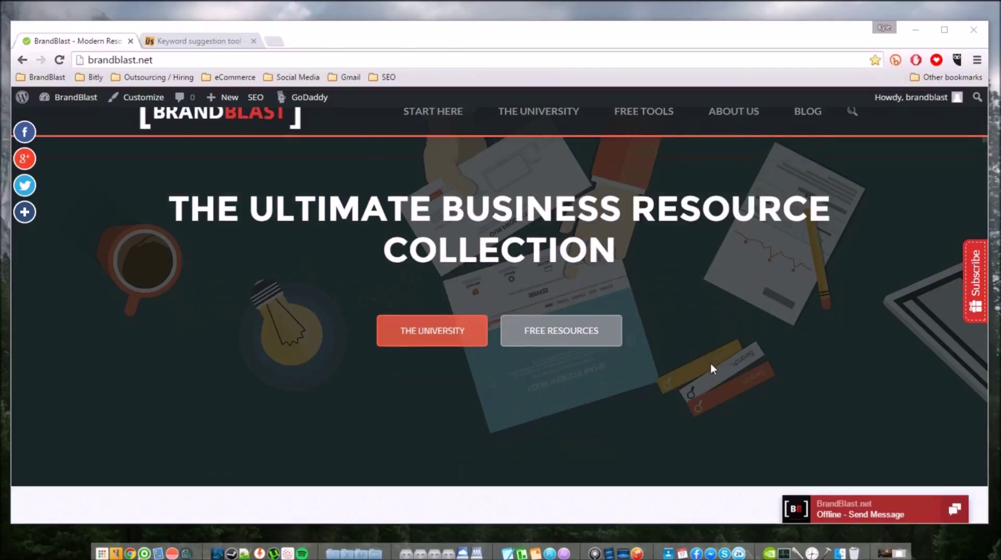
scroll(713, 370, down, 8)
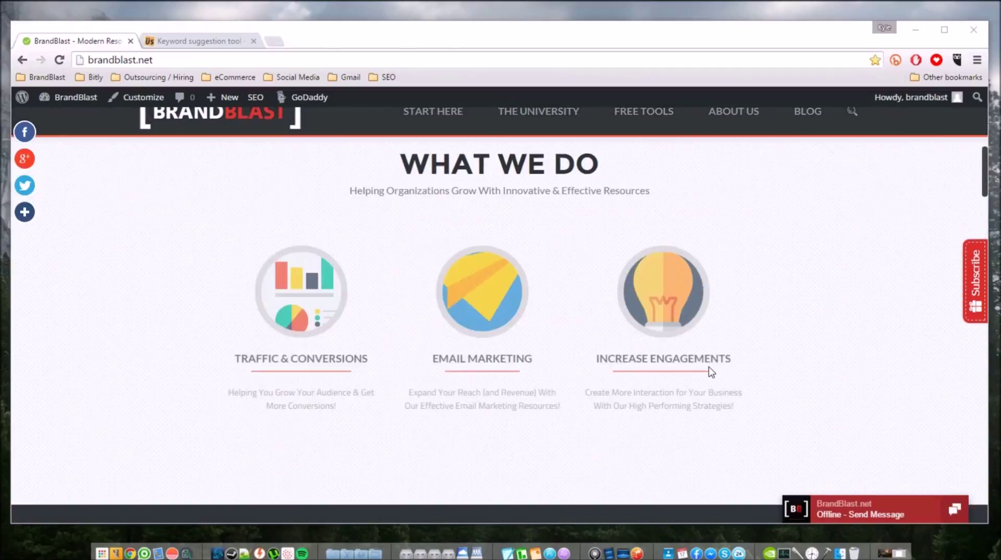
scroll(708, 371, down, 10)
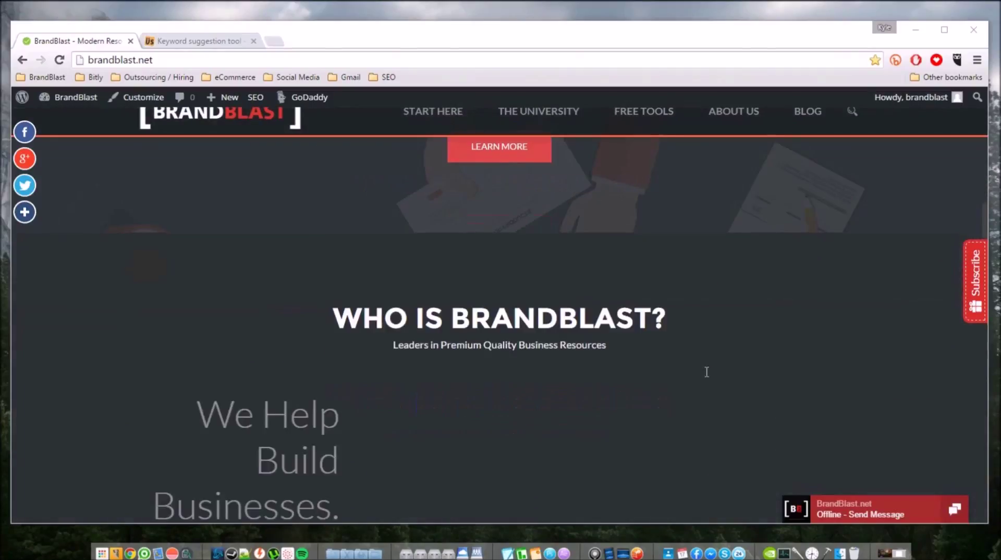
scroll(707, 371, down, 10)
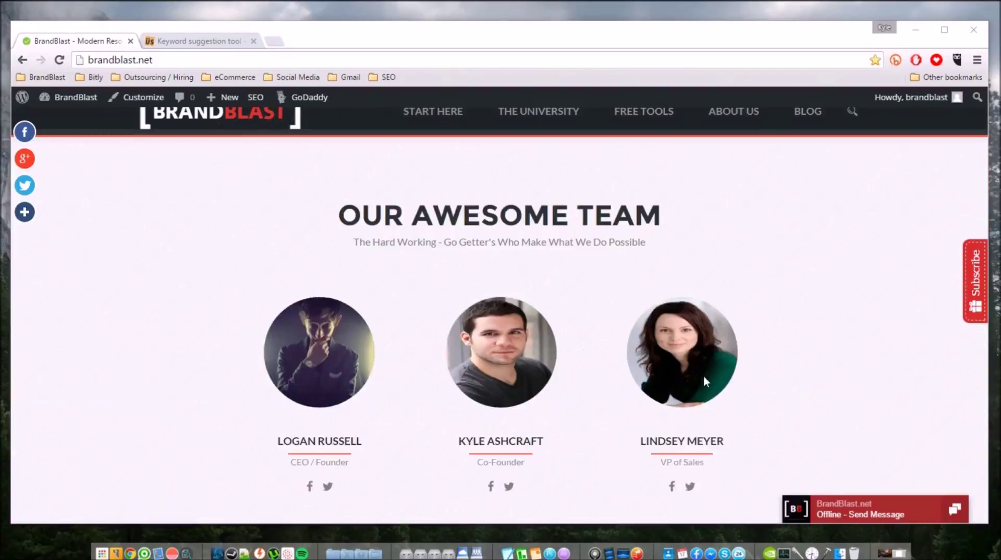
scroll(705, 376, down, 10)
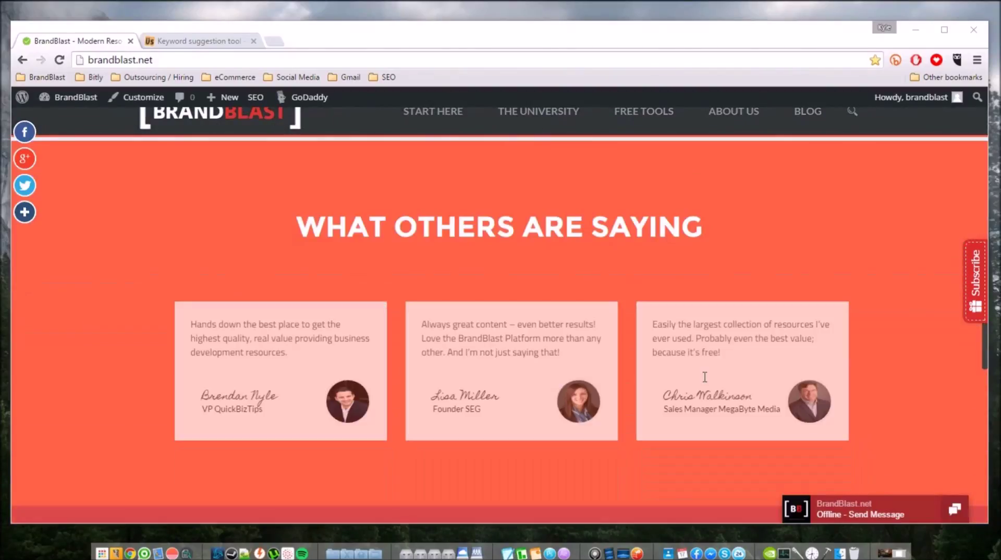
scroll(705, 376, down, 5)
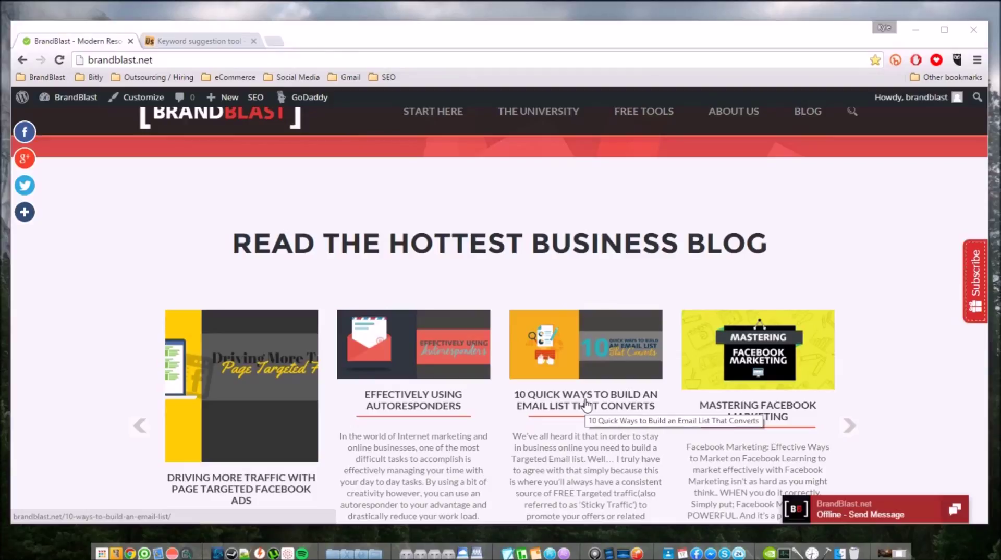
click(586, 405)
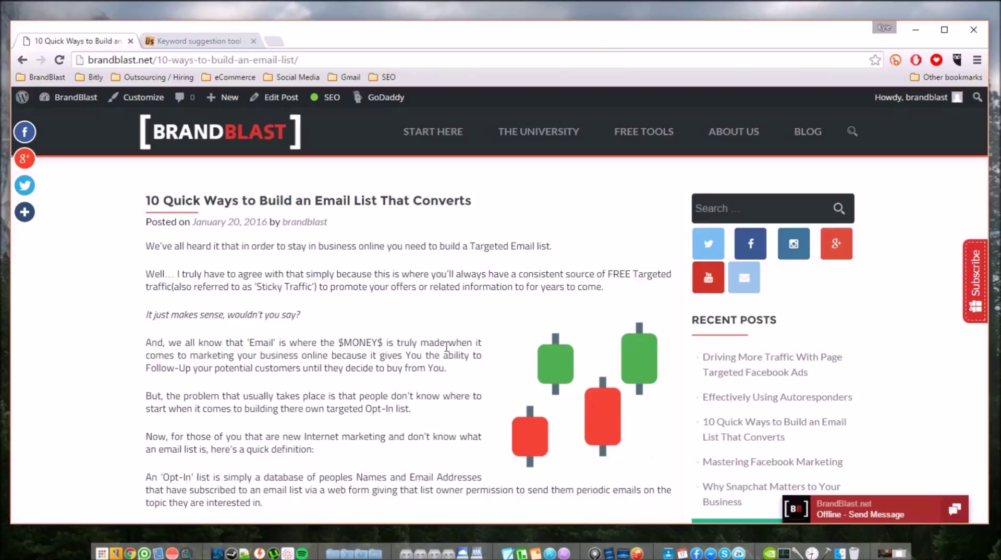
scroll(449, 345, down, 3)
scroll(451, 345, down, 5)
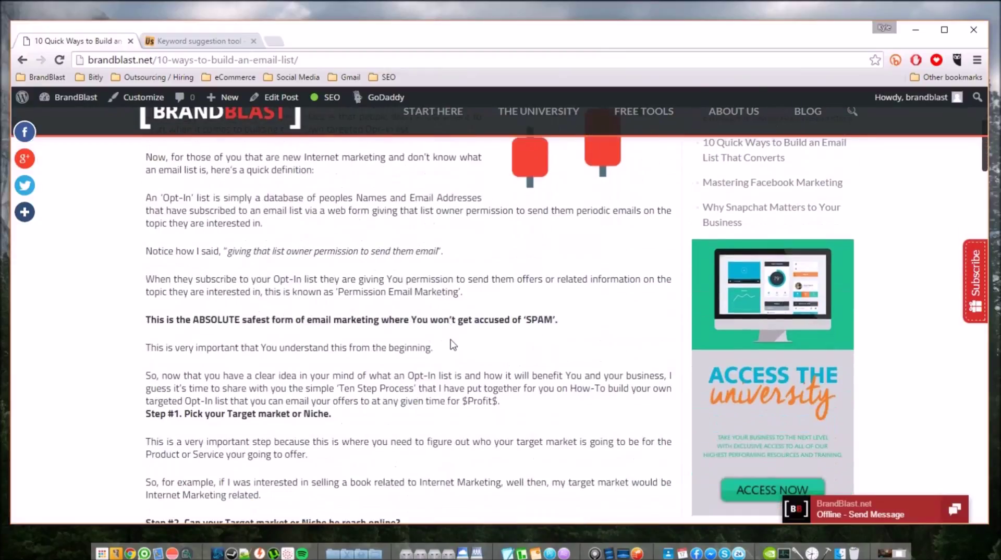
scroll(411, 326, down, 3)
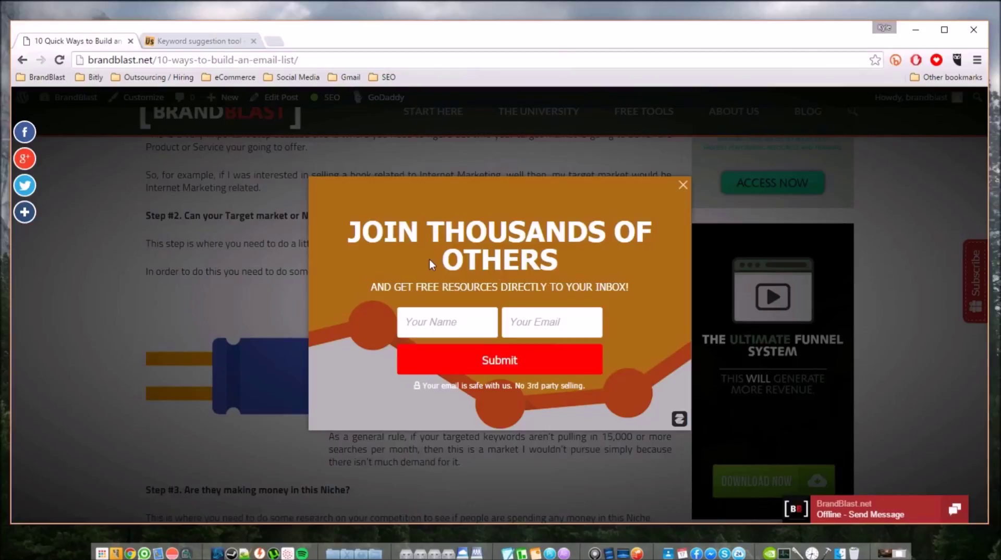
Switch to the Übersuggest page and get web keyword suggestions in English/USA for "Facebook Ads".
click(184, 44)
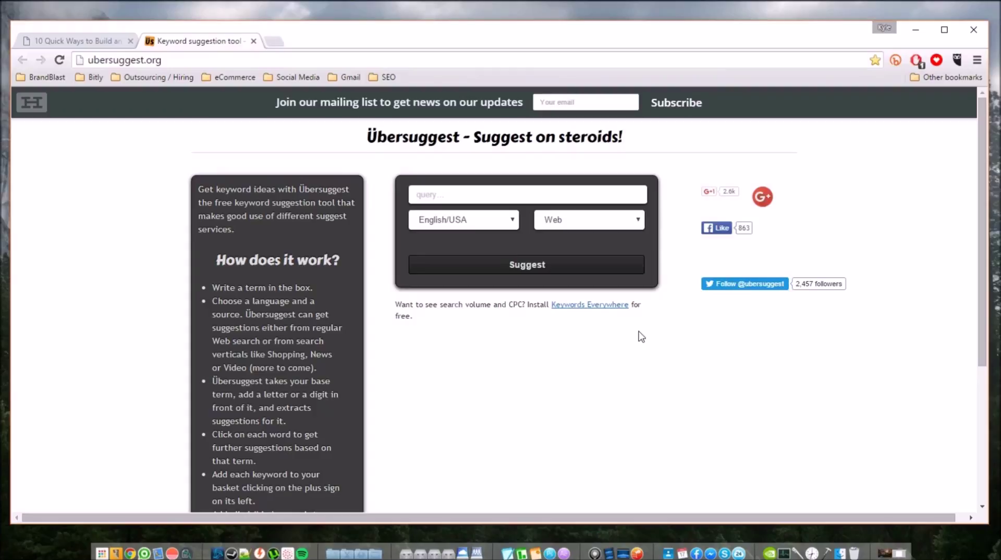
click(473, 197)
text(Facebook Ads)
key(Return)
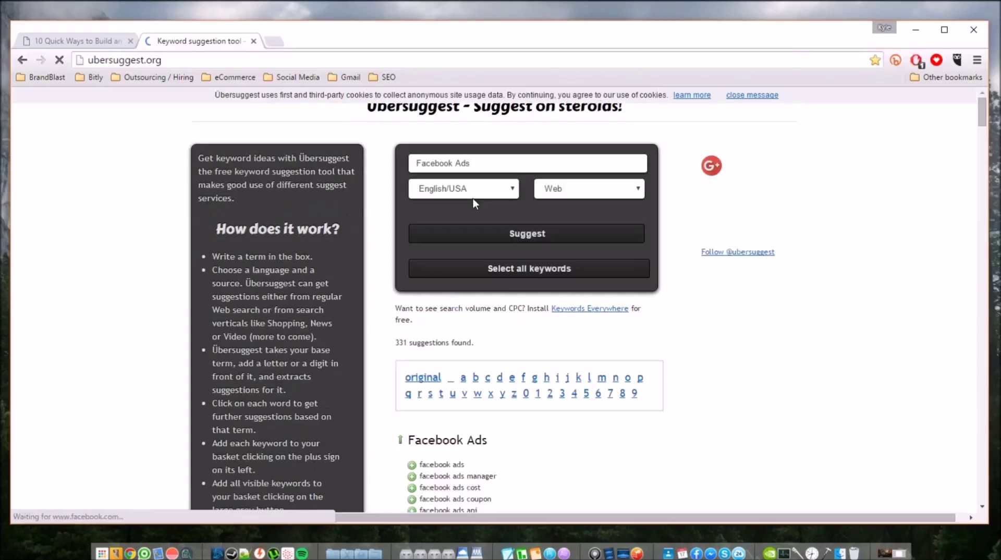
Examine the suggested keywords from the original Facebook Ads group through the first alphabetical groups.
scroll(492, 261, down, 3)
scroll(495, 267, down, 4)
scroll(462, 272, down, 7)
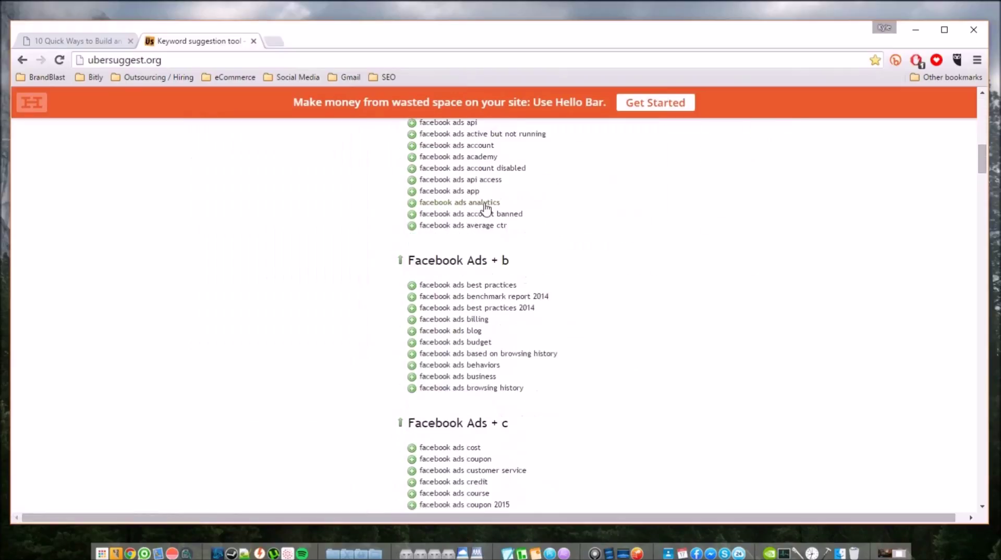
scroll(485, 208, down, 6)
scroll(441, 257, up, 7)
scroll(441, 258, up, 12)
scroll(439, 333, down, 1)
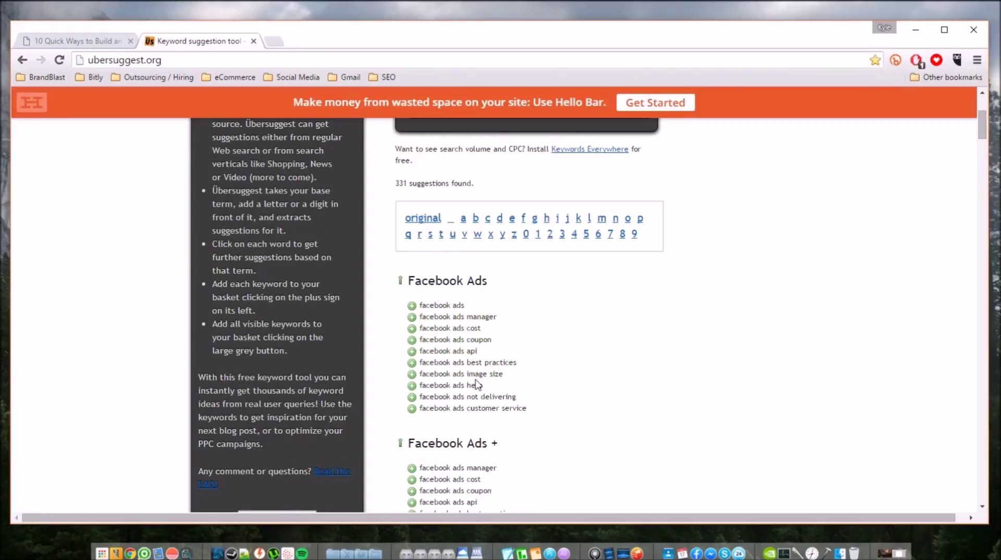
scroll(476, 384, down, 1)
scroll(476, 380, down, 8)
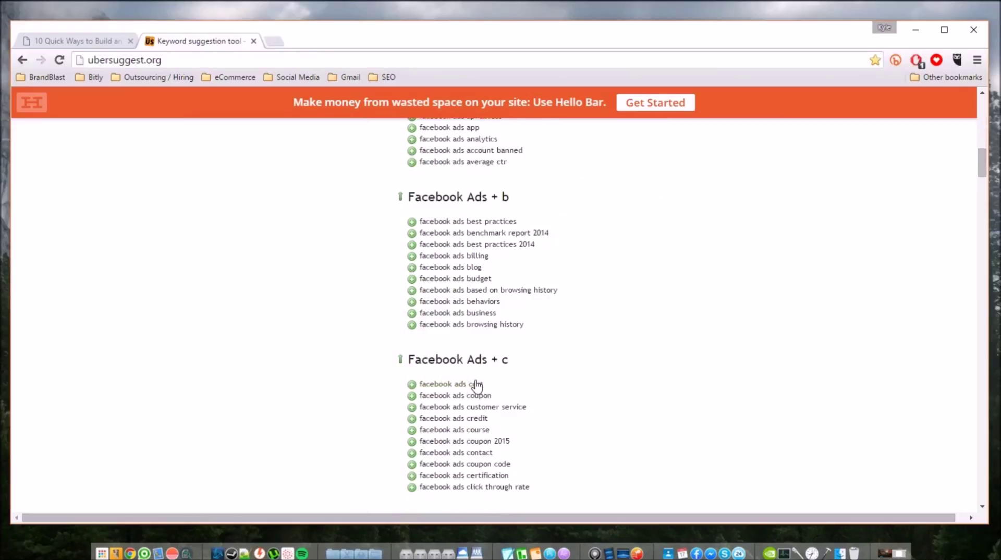
scroll(476, 385, down, 3)
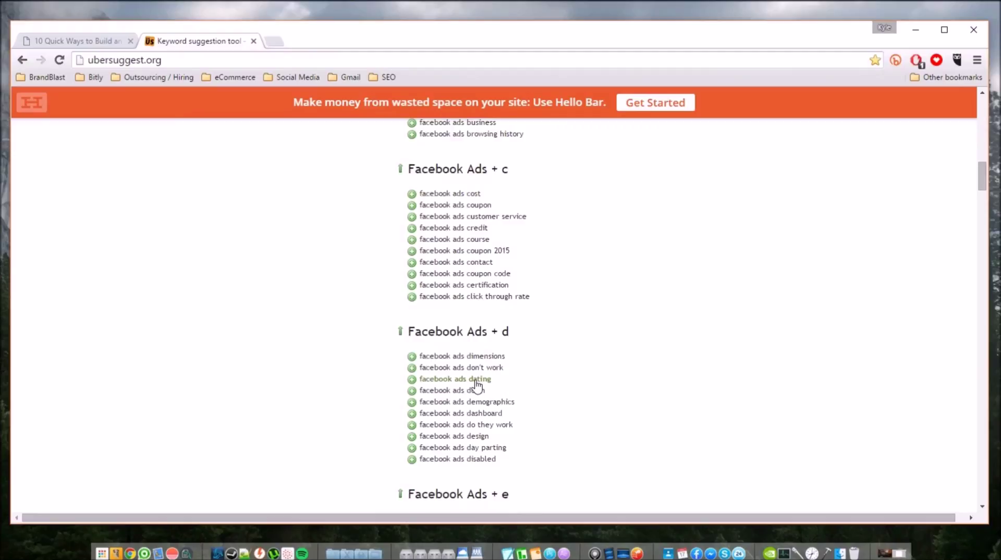
scroll(476, 384, down, 1)
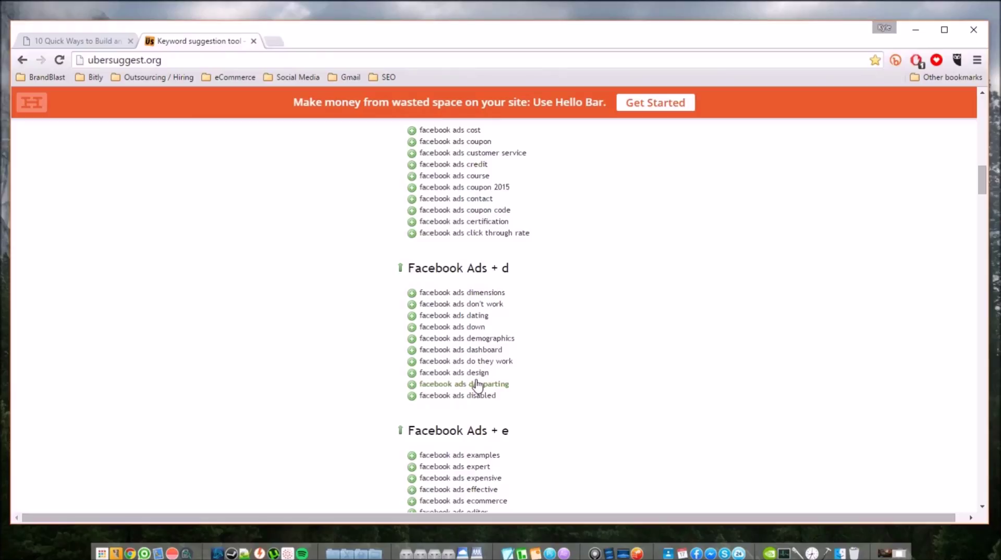
scroll(477, 385, up, 8)
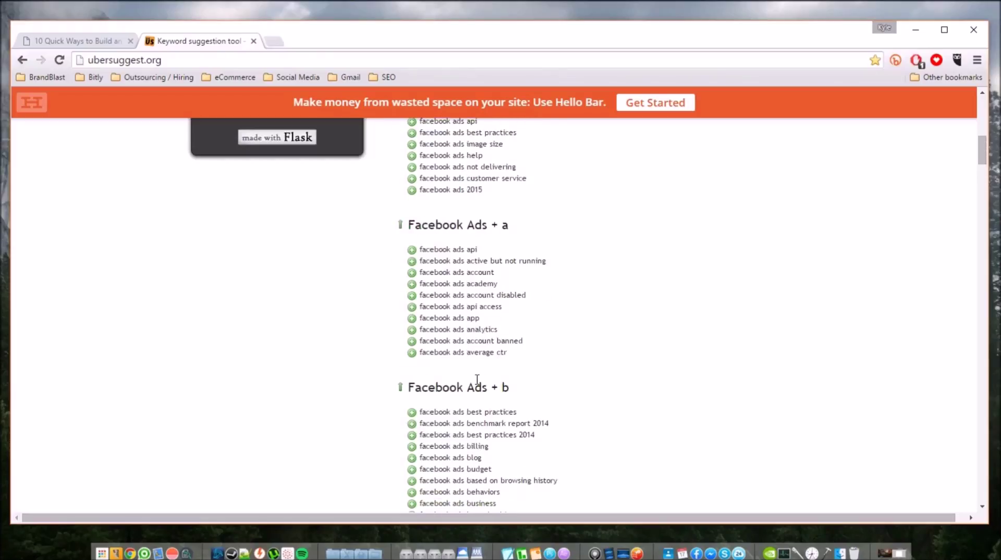
scroll(477, 379, up, 9)
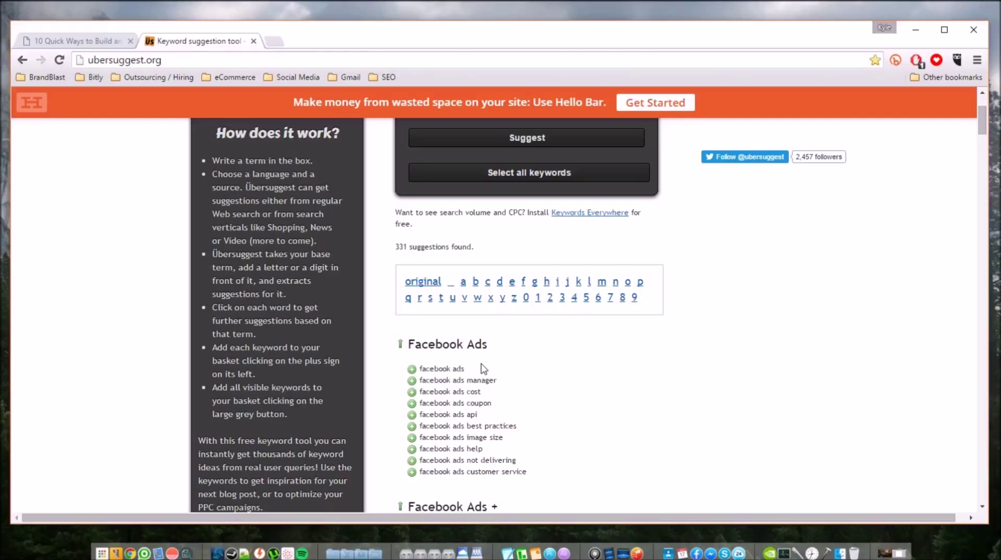
Add the suggestion "facebook ads optional url tags" from the Facebook Ads + o group to the keyword basket.
scroll(483, 368, down, 12)
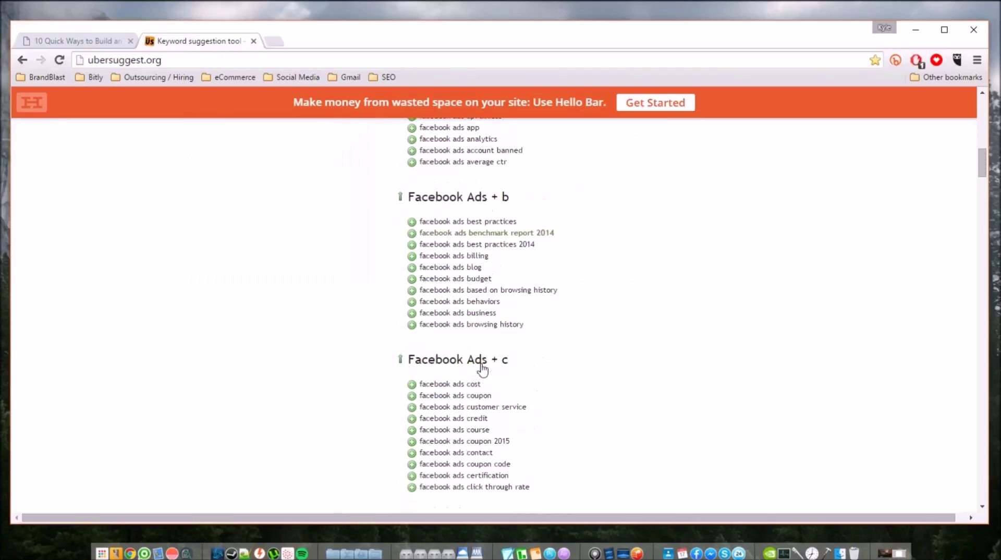
scroll(484, 368, down, 8)
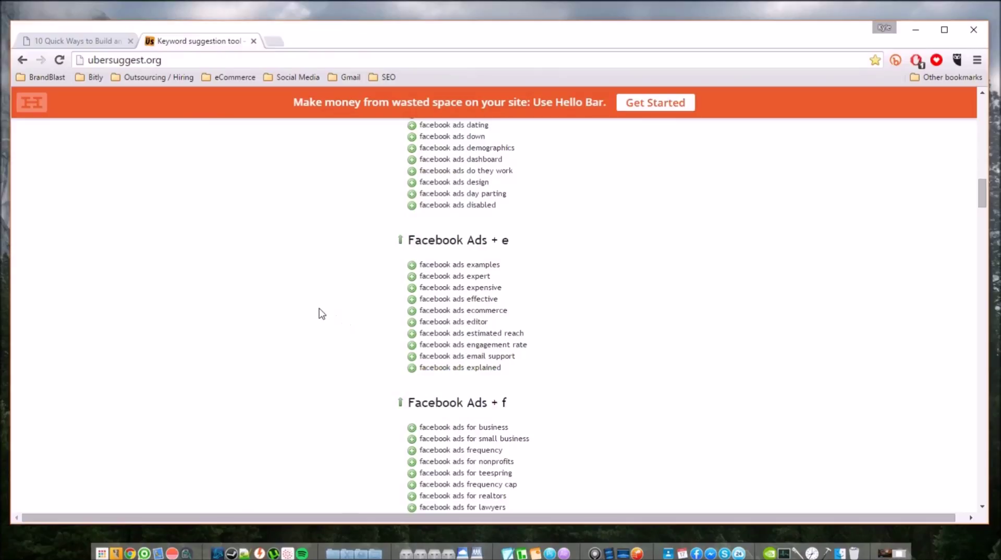
scroll(322, 313, down, 12)
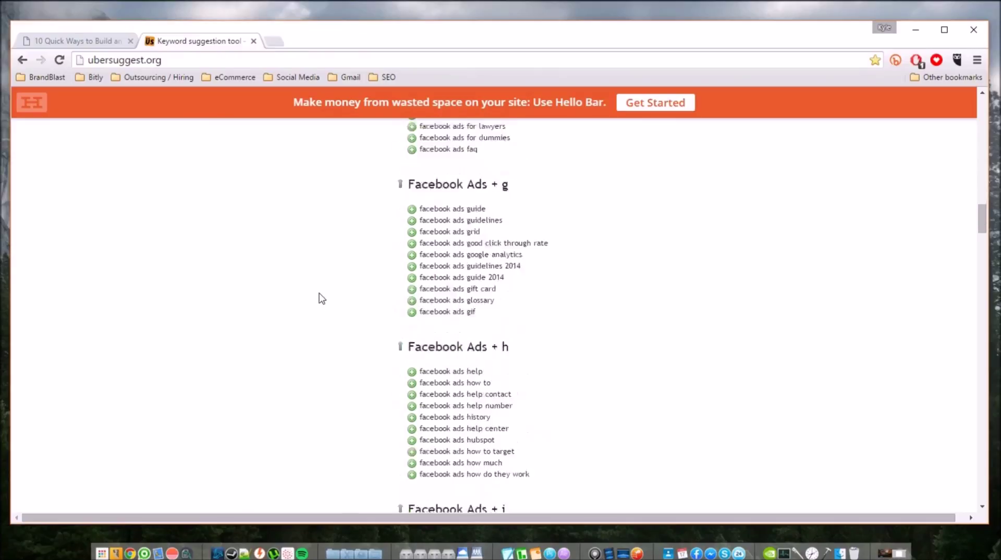
scroll(313, 291, down, 3)
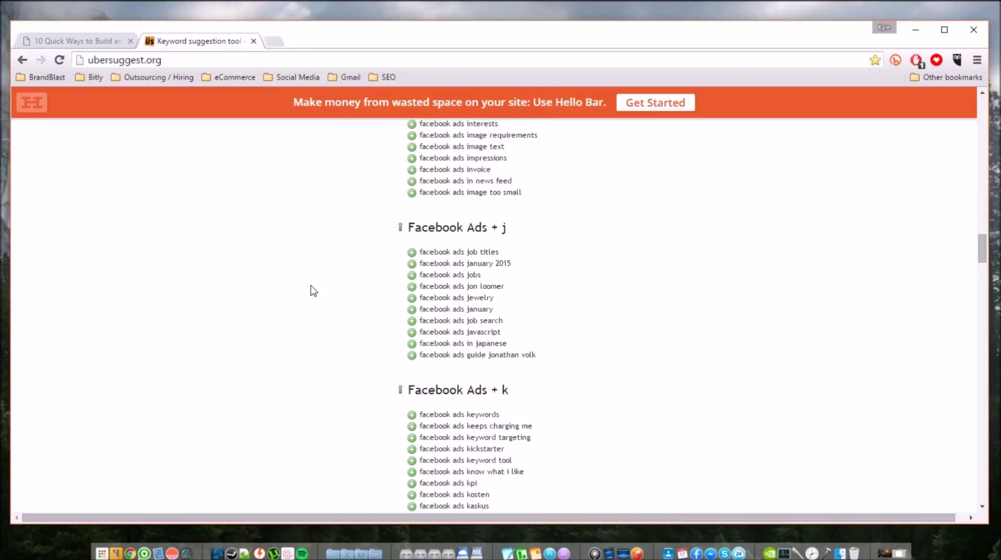
scroll(313, 291, down, 2)
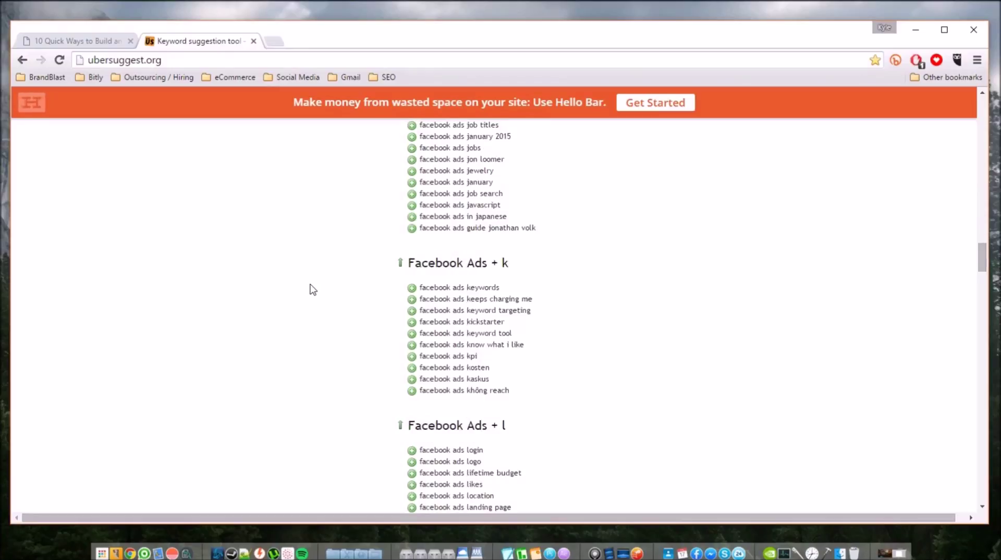
scroll(314, 291, down, 3)
scroll(312, 290, down, 7)
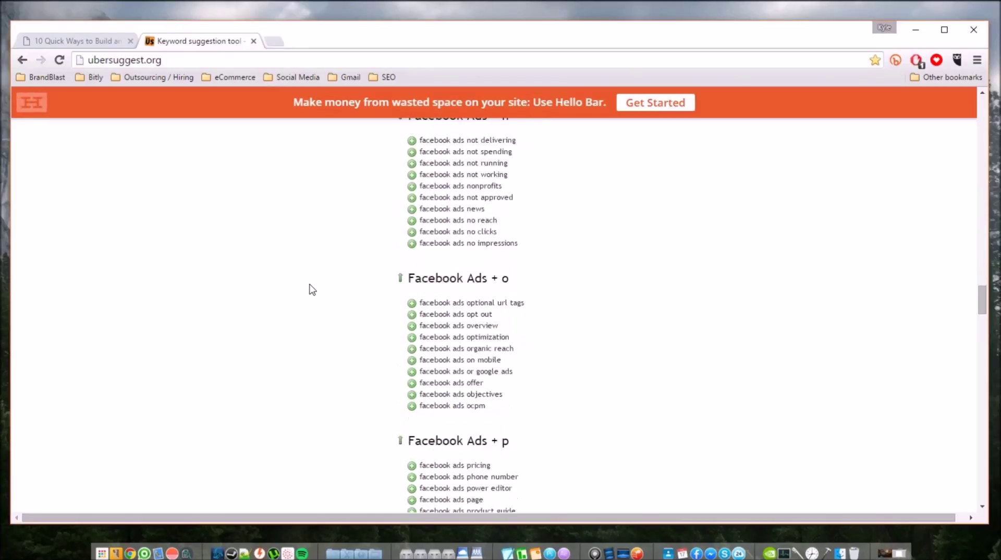
click(410, 303)
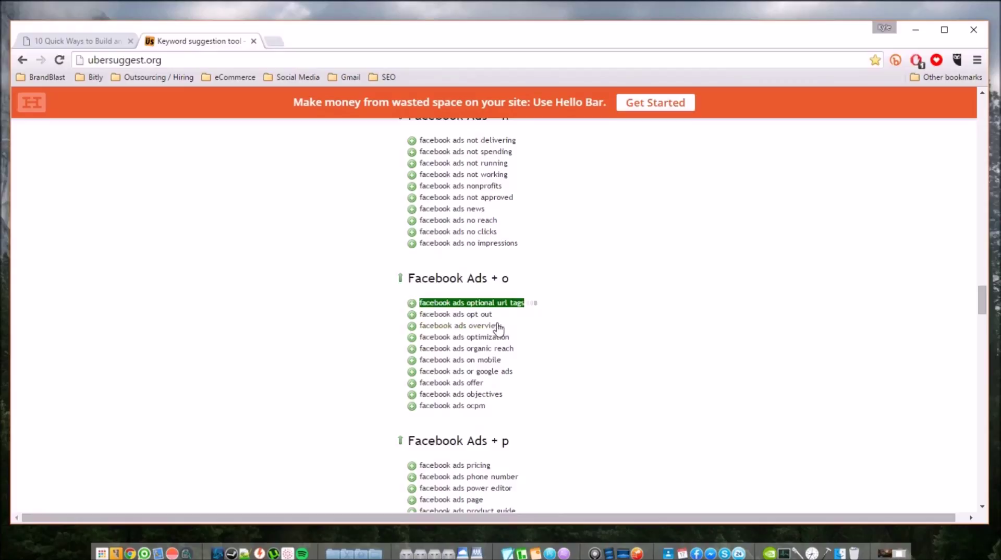
Go back to the first suggestion group and open the bookmarked Google AdWords Keyword Planner.
scroll(501, 334, down, 15)
scroll(501, 334, up, 20)
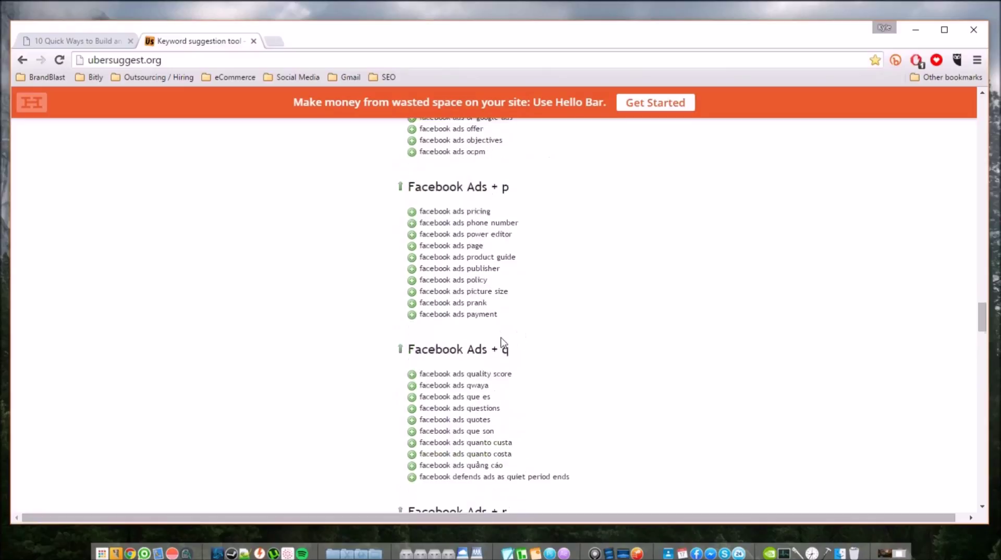
scroll(503, 339, up, 20)
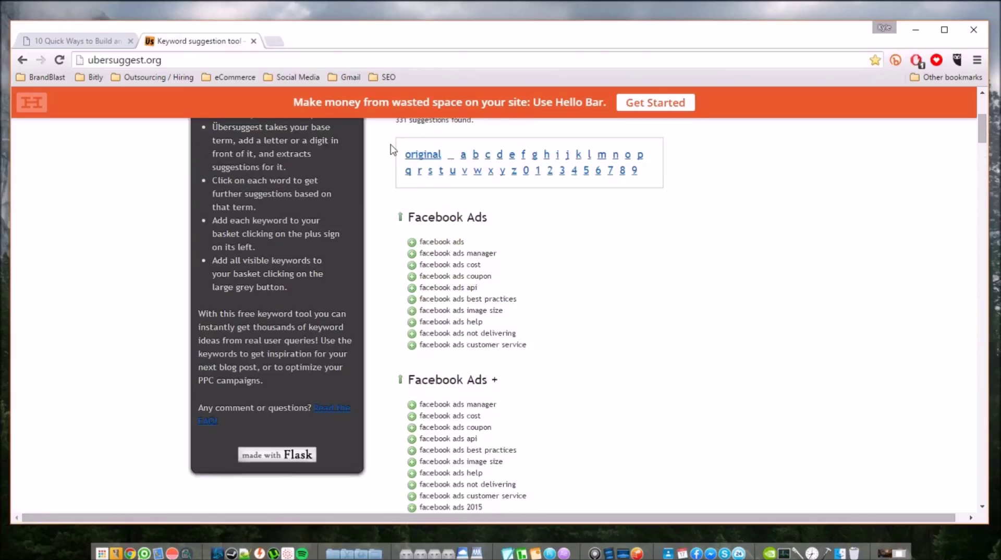
click(387, 80)
mouse_move(494, 95)
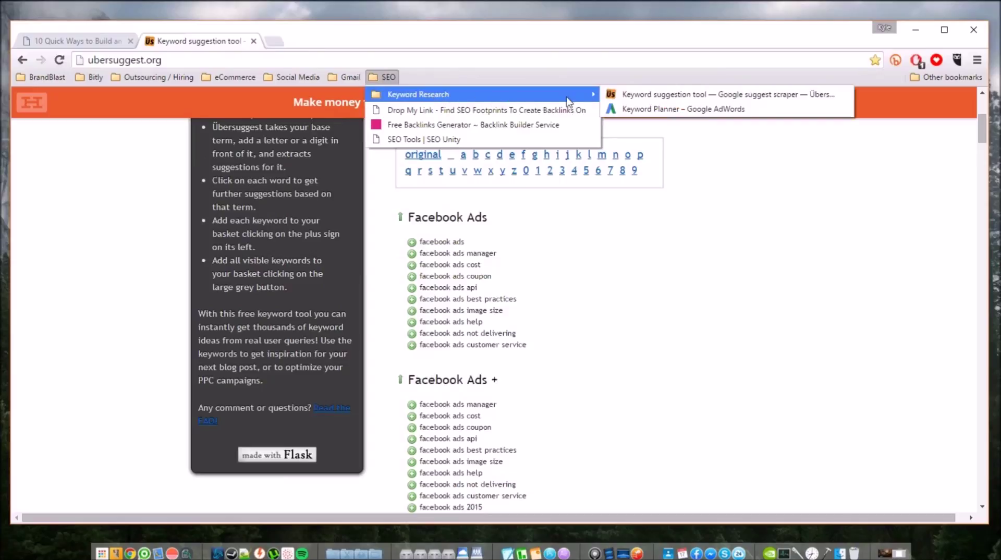
click(611, 106)
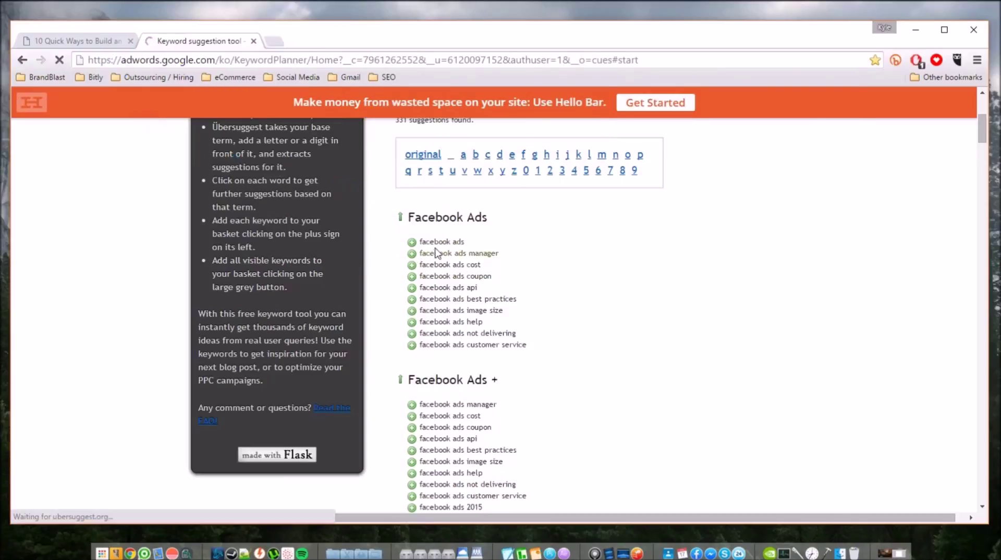
Copy the keywords in the original Facebook Ads group, from "facebook ads" to "facebook ads customer service".
drag(425, 244, 490, 381)
right_click(465, 319)
click(500, 328)
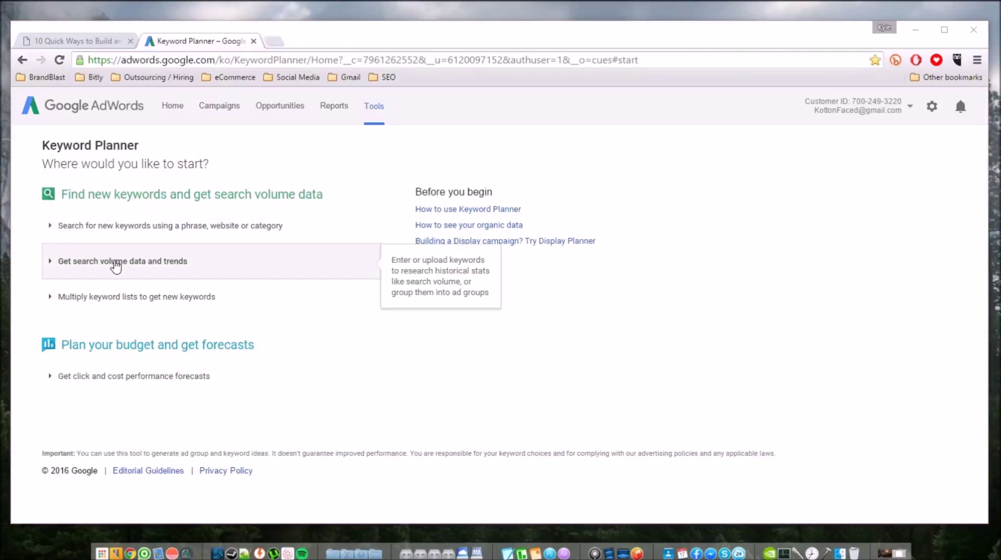
Paste the copied keywords into Keyword Planner's search volume data and trends form, correcting the first entry to "facebook ads".
click(116, 262)
click(136, 338)
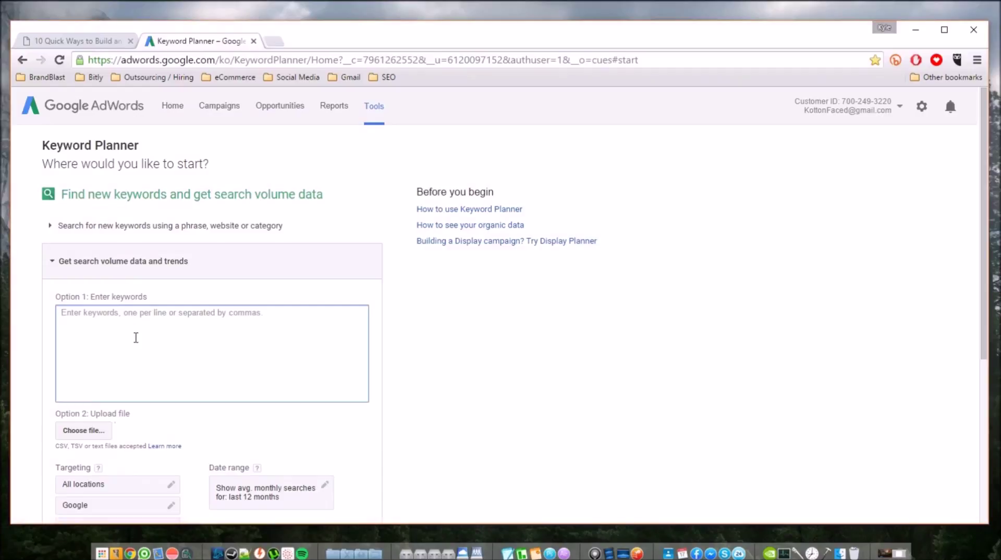
key(ctrl+v)
scroll(209, 354, up, 3)
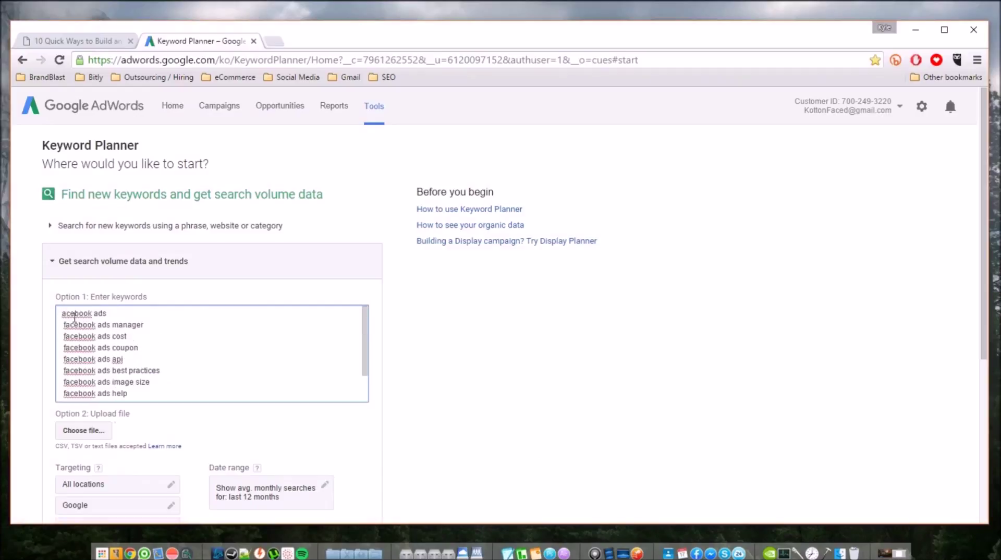
click(63, 313)
text(f)
Review the pasted keyword list and get its search volume with all locations and the last 12 months.
scroll(143, 338, down, 5)
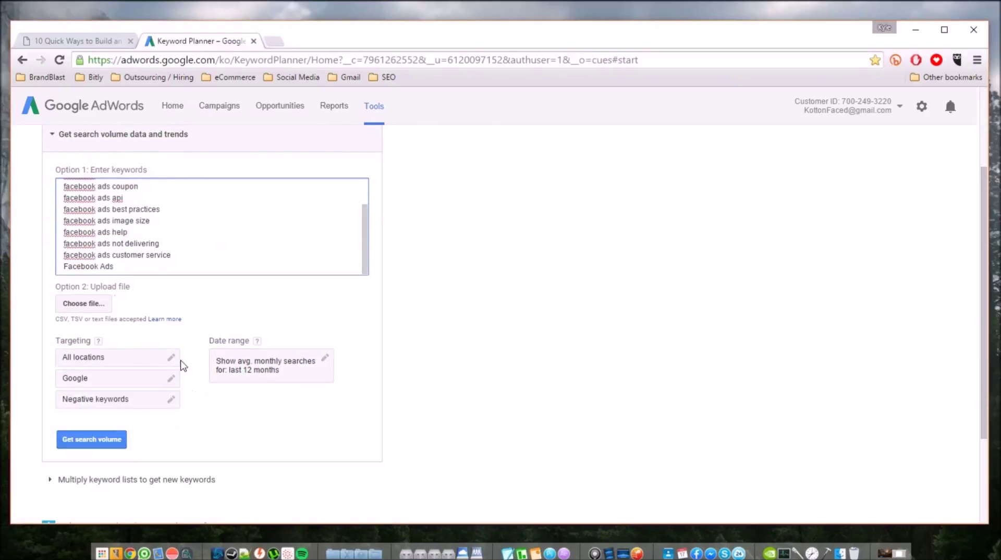
scroll(179, 364, up, 3)
scroll(169, 362, down, 3)
click(105, 444)
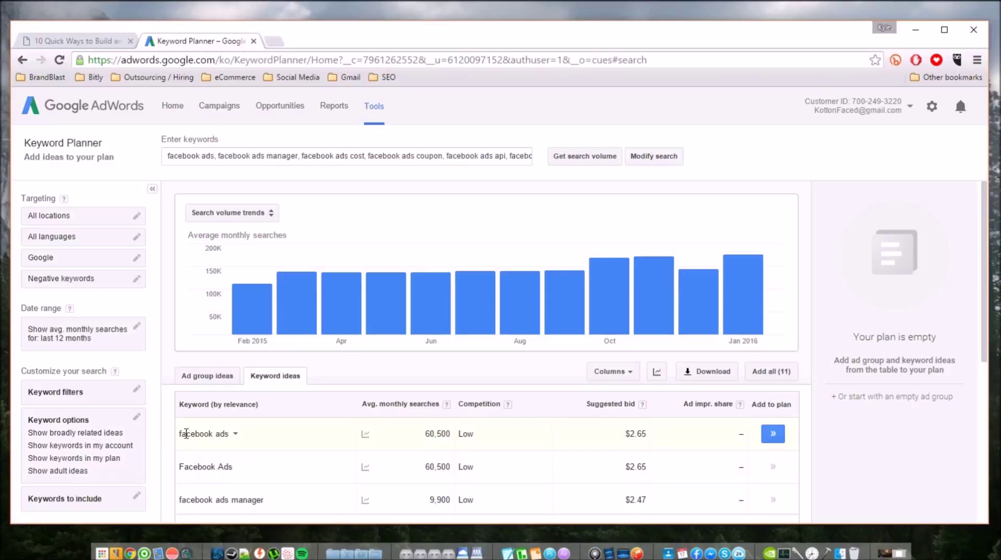
Examine the average monthly searches, competition and suggested bid for "facebook ads" and the related keyword ideas.
drag(177, 437, 232, 437)
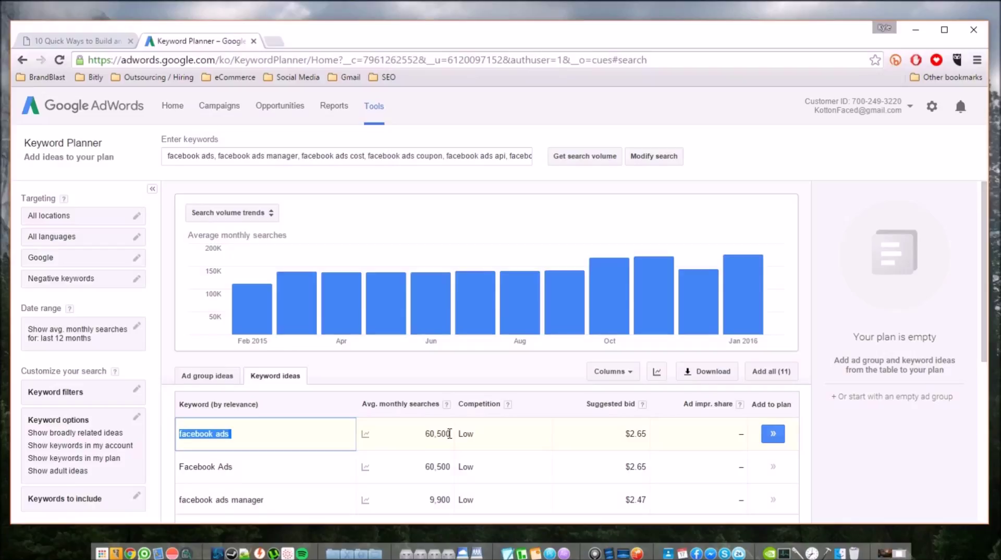
scroll(449, 449, down, 4)
scroll(449, 448, down, 2)
scroll(380, 448, up, 5)
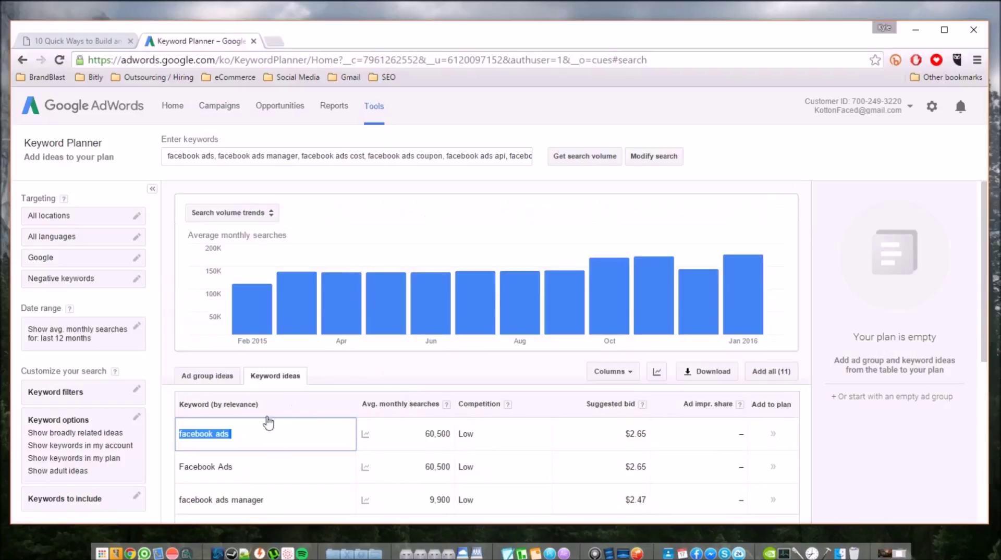
click(260, 440)
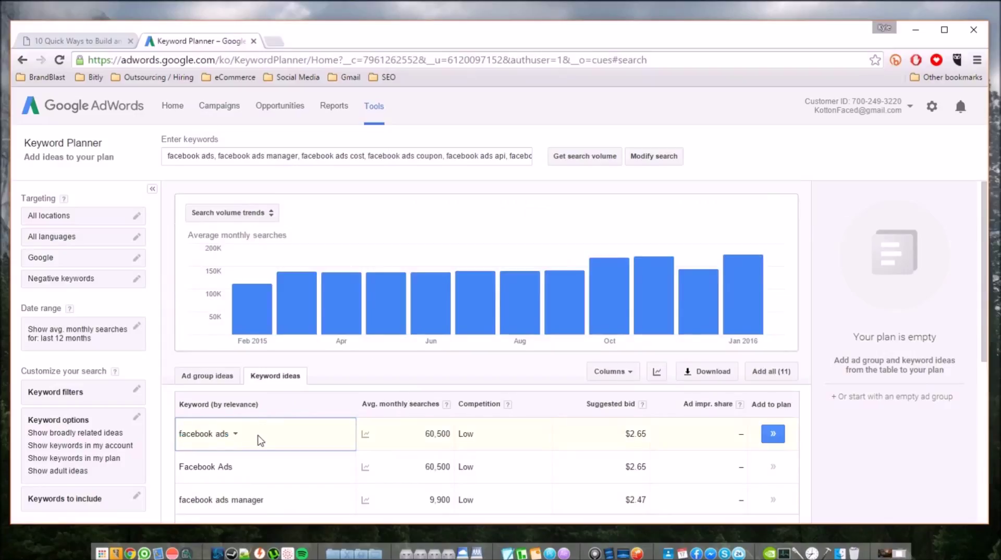
click(260, 440)
Return to the Übersuggest keyword suggestion tool through its saved bookmark.
click(383, 77)
mouse_move(424, 98)
click(611, 96)
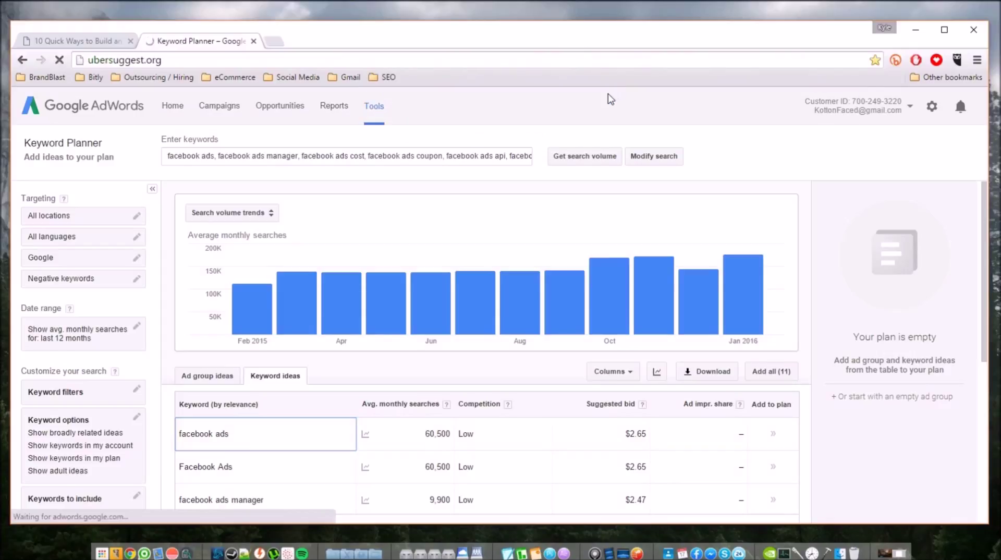